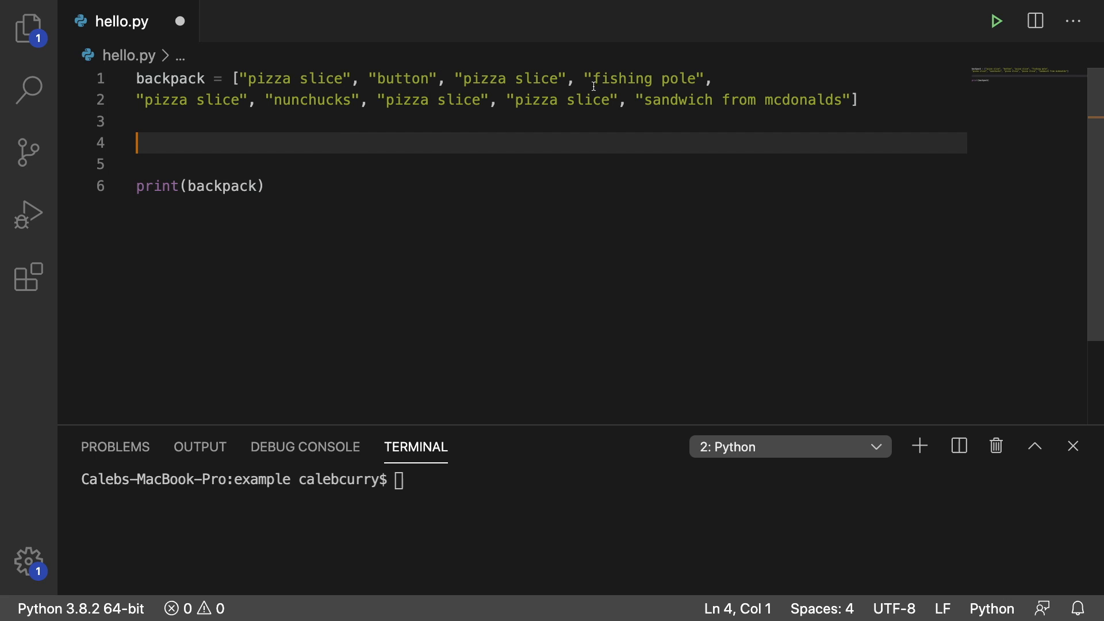
Step: Reassign backpack with a list comprehension keeping items where item != "pizza slice", and save hello.py
left_click_drag(208, 78, 126, 82)
left_click(249, 122)
left_click(258, 144)
type("b")
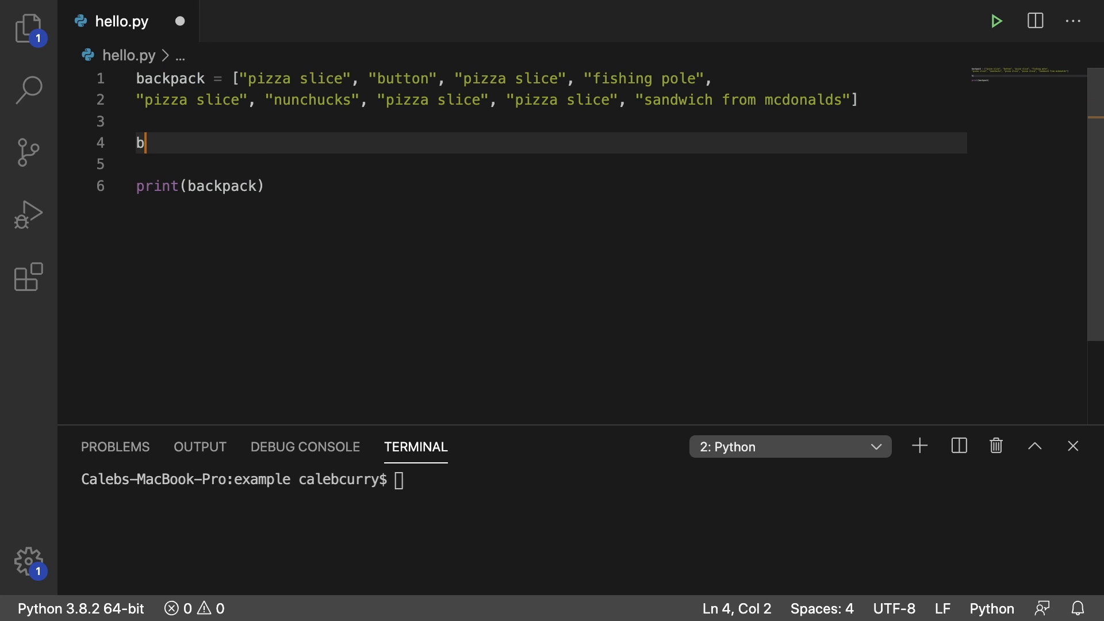
type("ackpack = []")
key("Left")
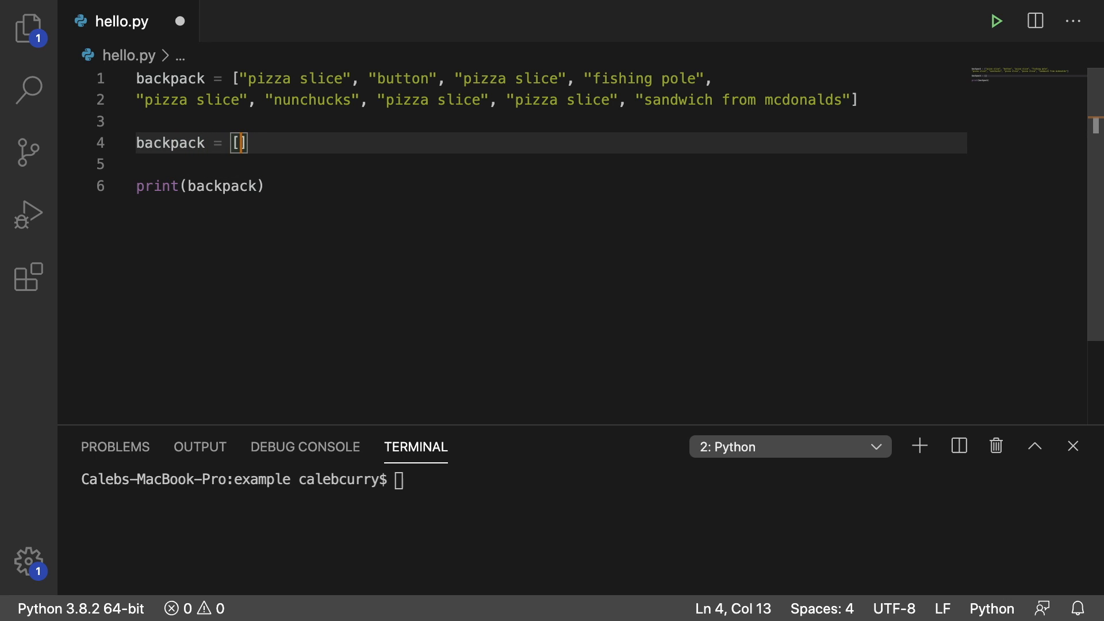
type("for item in backpack")
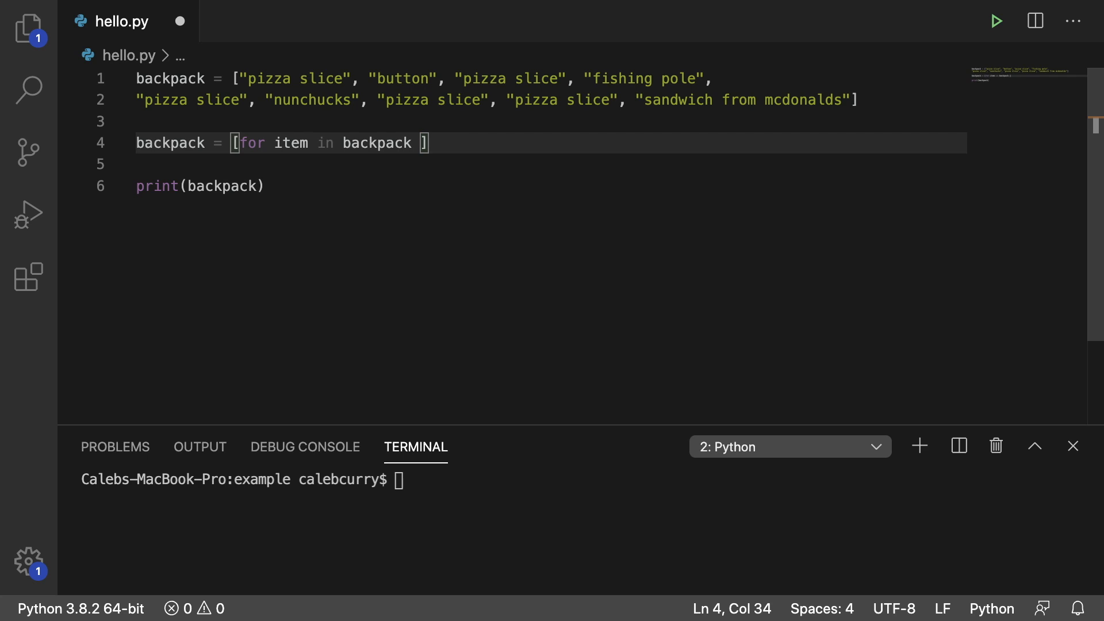
type(" if item != \"pizza slice")
key("ctrl+s")
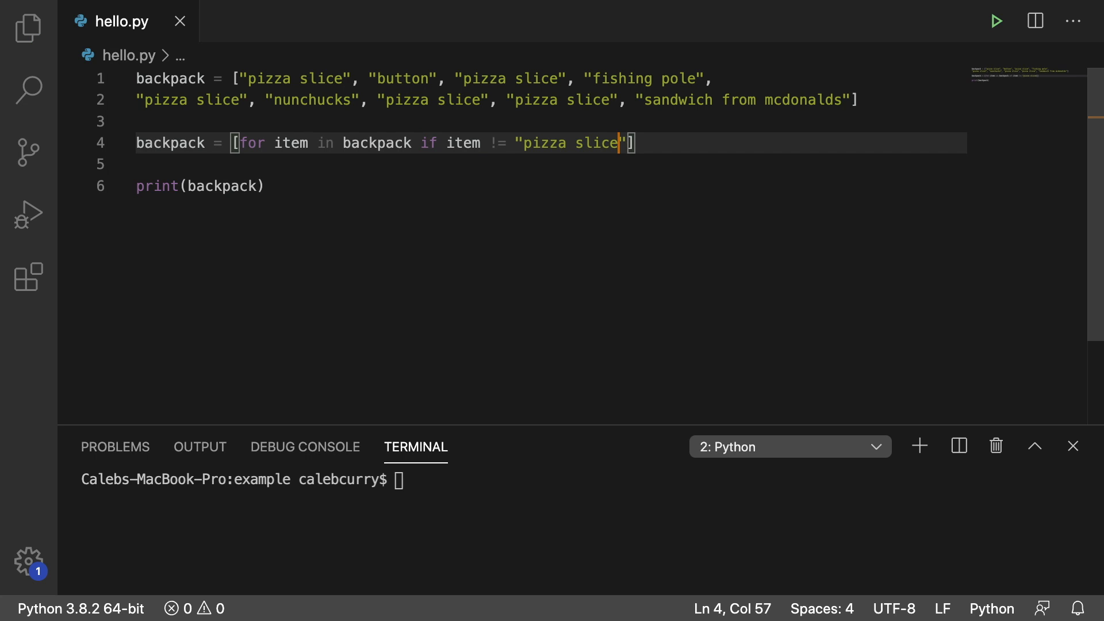
left_click(241, 143)
key("Right")
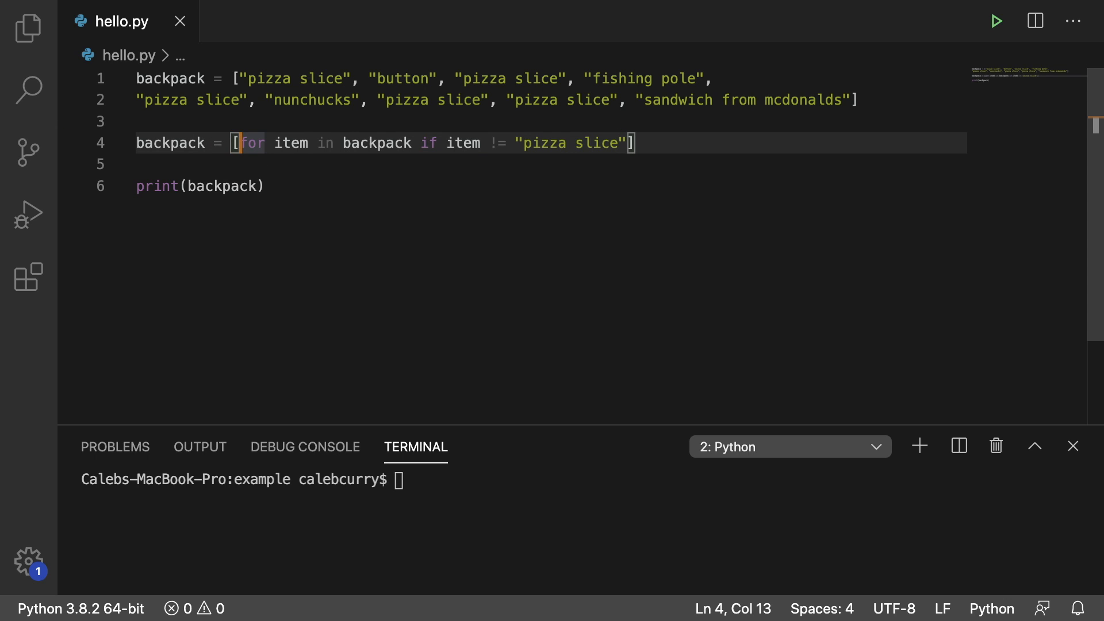
type("item")
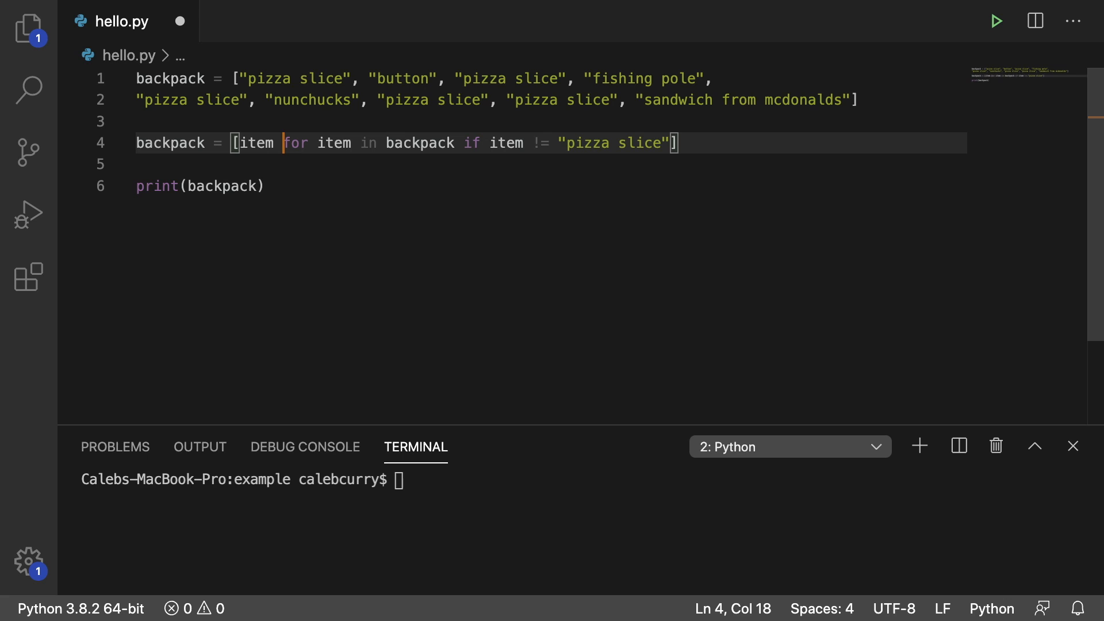
key("super+s")
Step: Run hello.py so the terminal prints button, fishing pole, nunchucks, sandwich, then add a blank line below the list
left_click(996, 21)
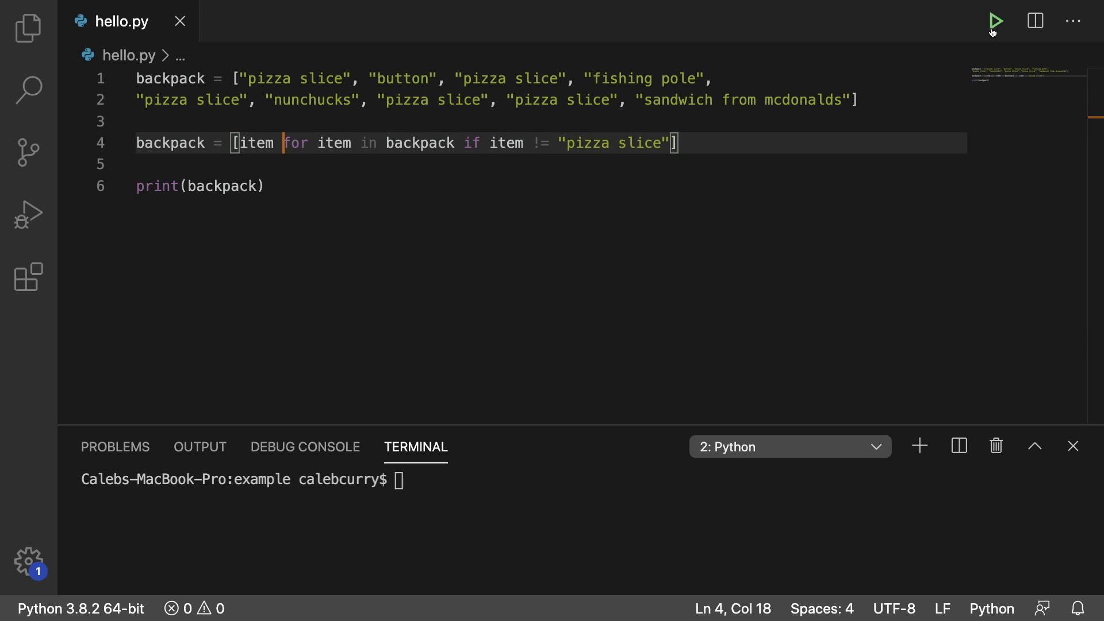
left_click_drag(83, 515, 616, 516)
left_click(505, 304)
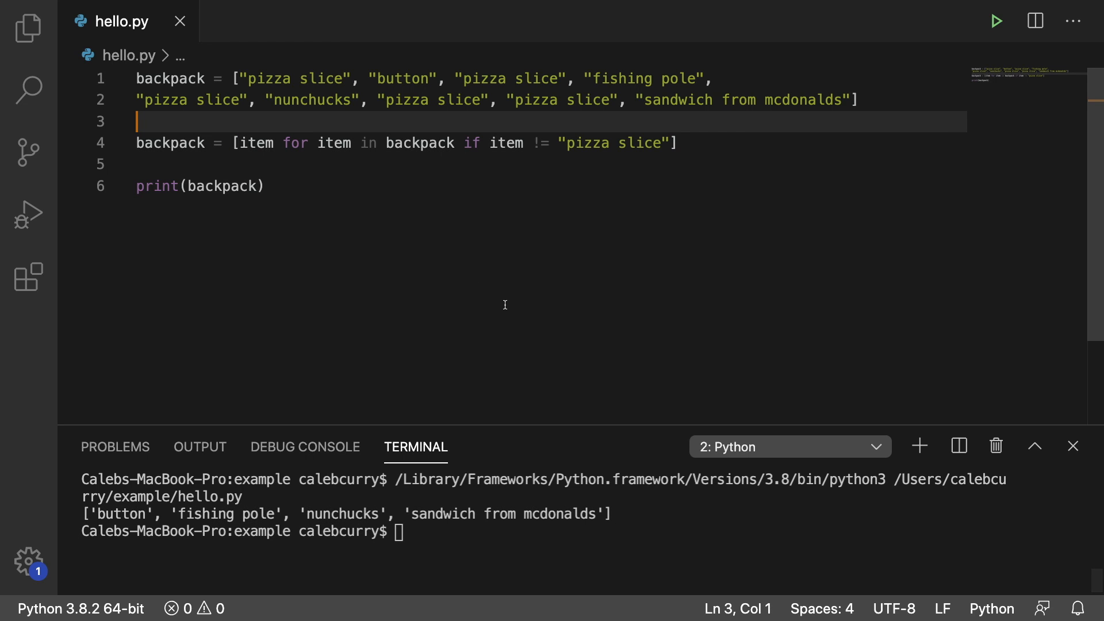
key("Return")
Step: Add print(id(backpack)) before and after the comprehension, remove the blank line, and save
key("Up")
key("Down")
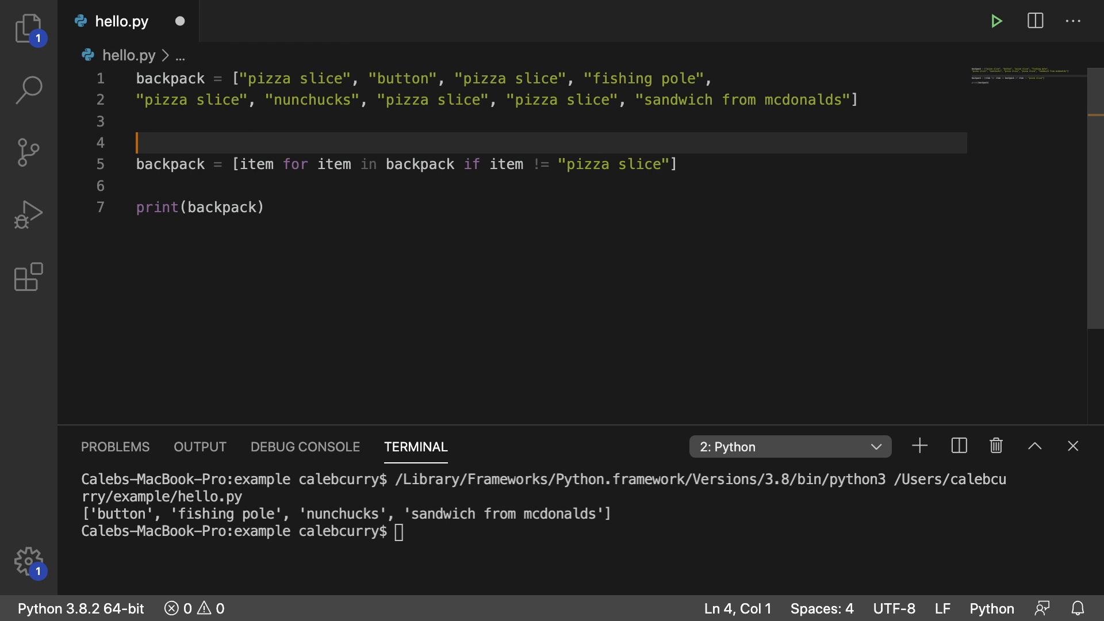
type("print(id(backpack")
left_click(334, 164)
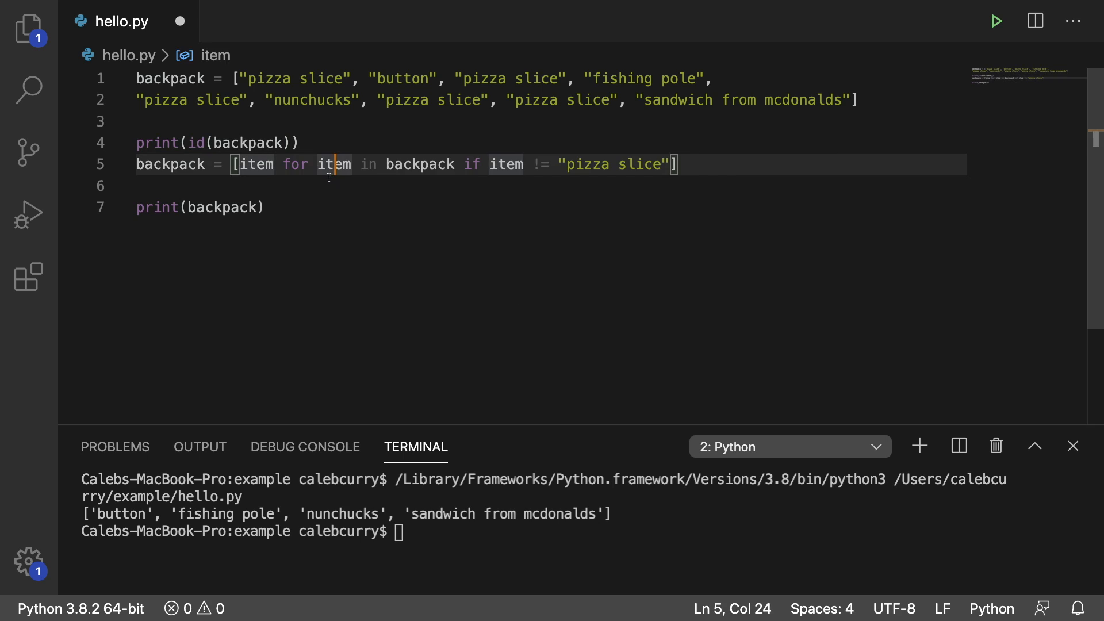
left_click(333, 186)
key("Return")
type("print(id(backpack))")
left_click(333, 185)
key("BackSpace")
key("super+s")
Step: Run hello.py and highlight the two different ids printed in the terminal
left_click(998, 21)
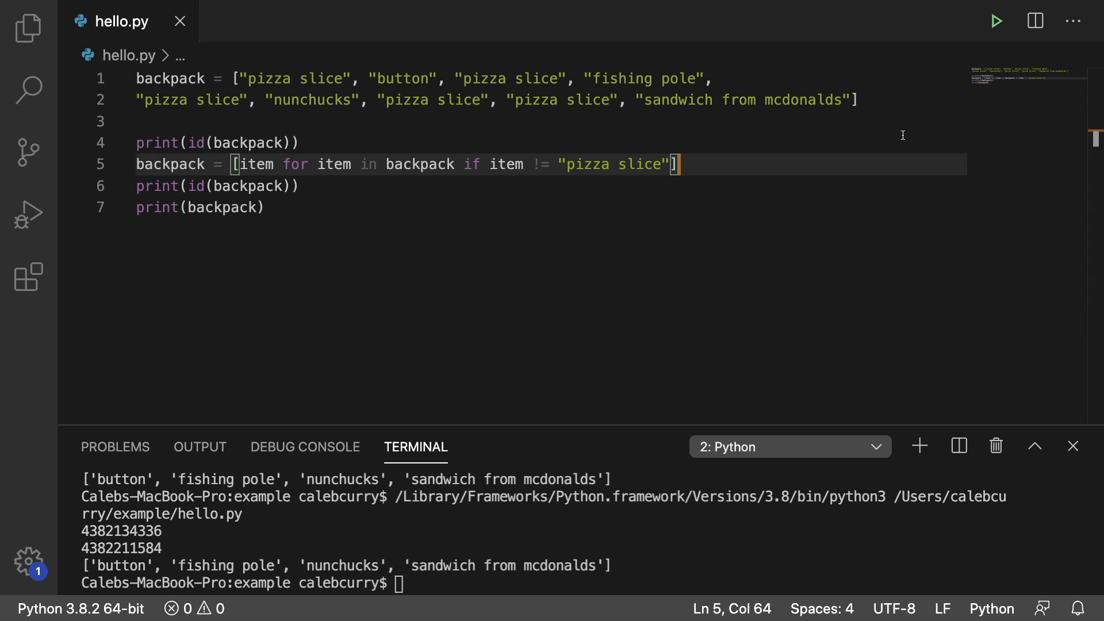
left_click(198, 164)
left_click_drag(172, 549, 45, 532)
left_click(199, 548)
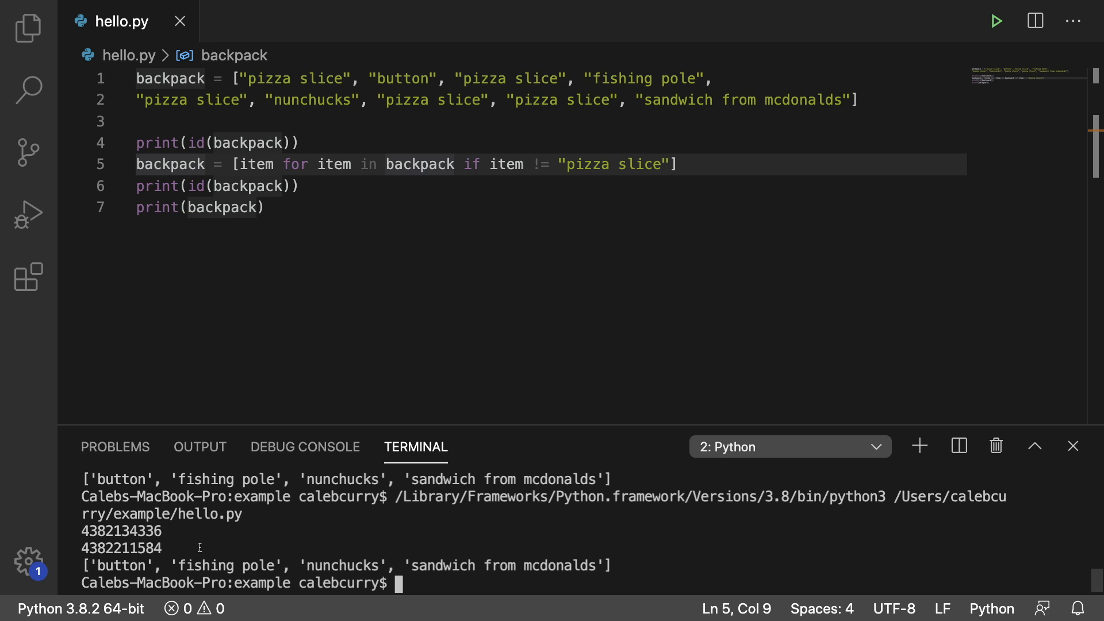
Step: Change the assignment target to backpack[:] so the comprehension fills the same list, and save
left_click(205, 164)
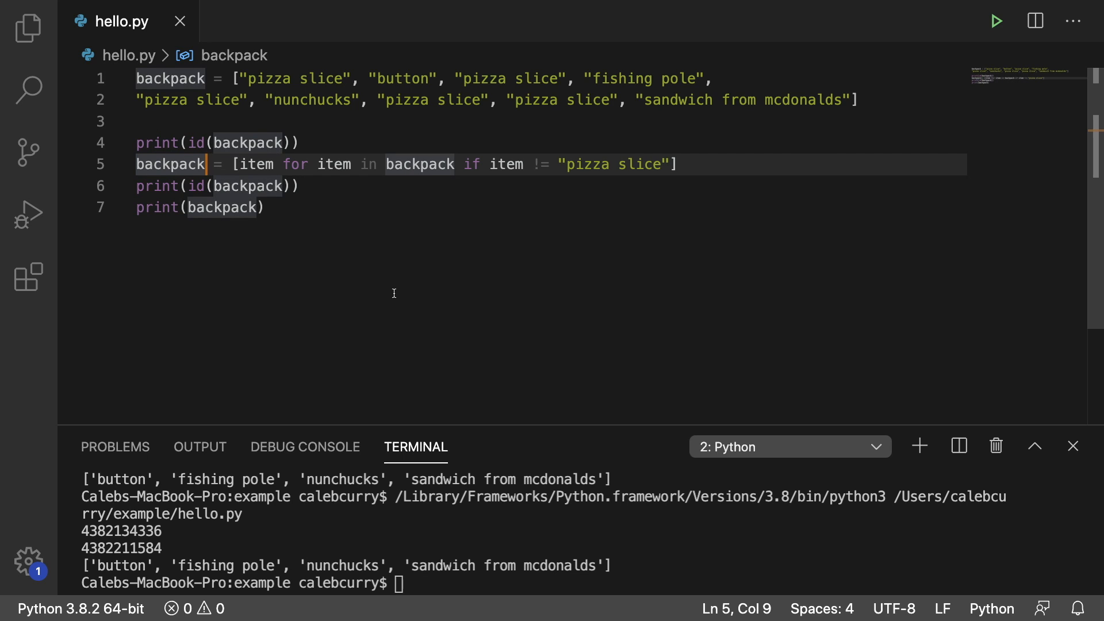
type("[]")
key("Left")
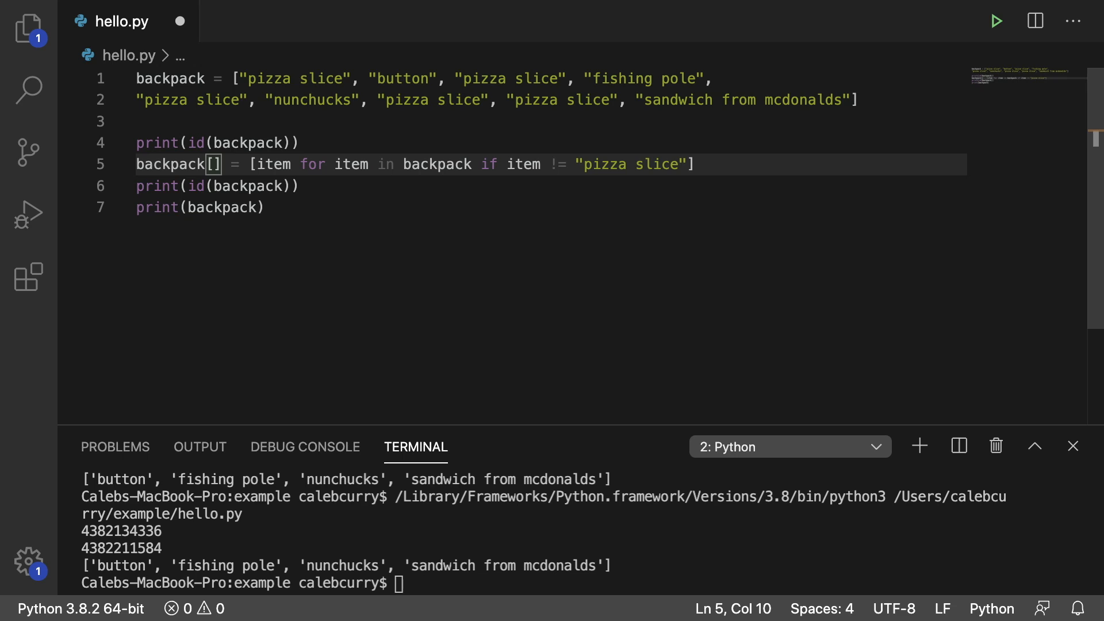
type(":")
key("Left")
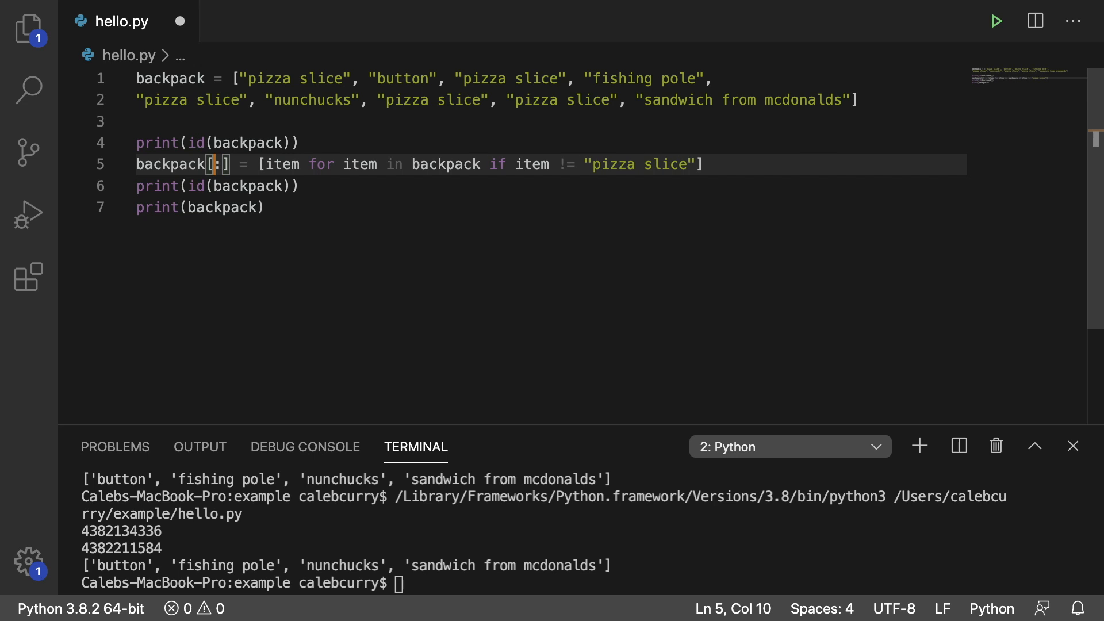
key("Right")
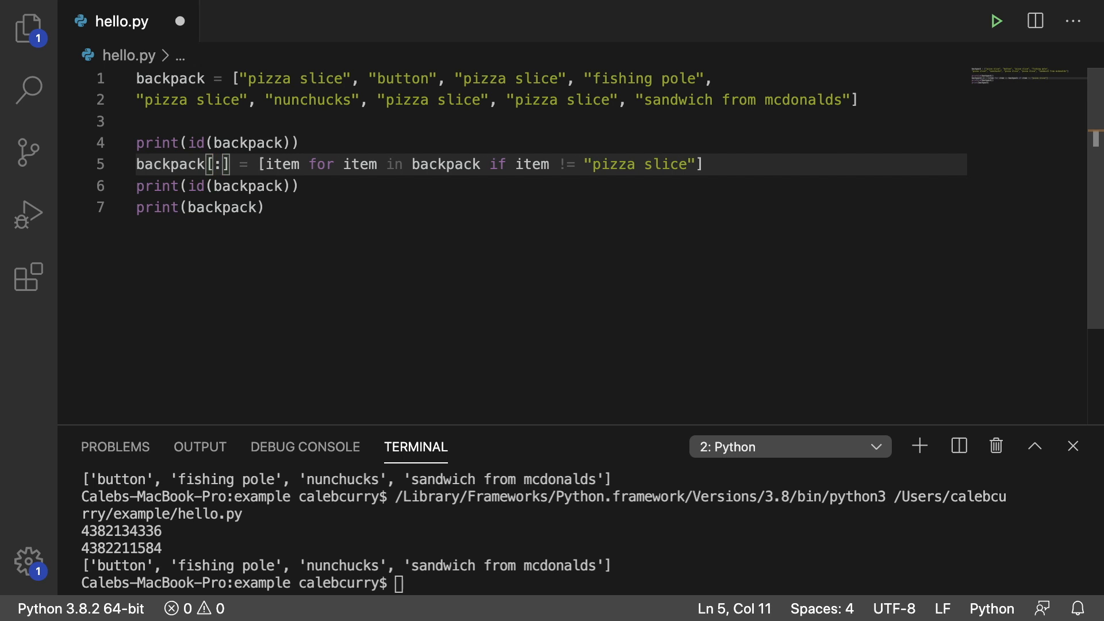
key("ctrl+s")
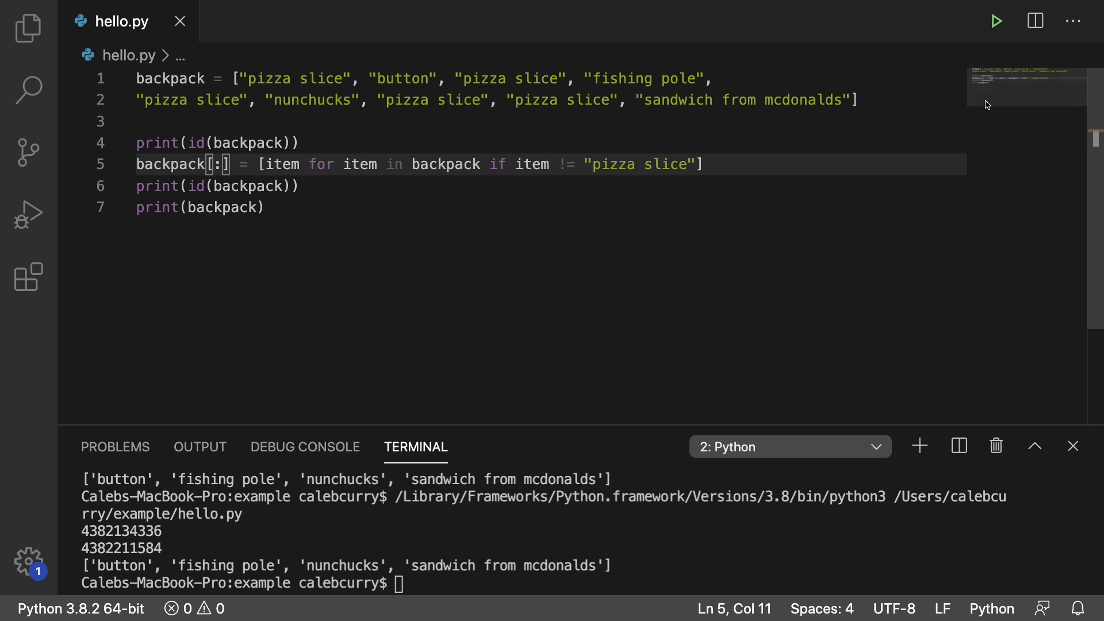
Step: Rerun hello.py and highlight the two matching ids above the filtered list
left_click(996, 20)
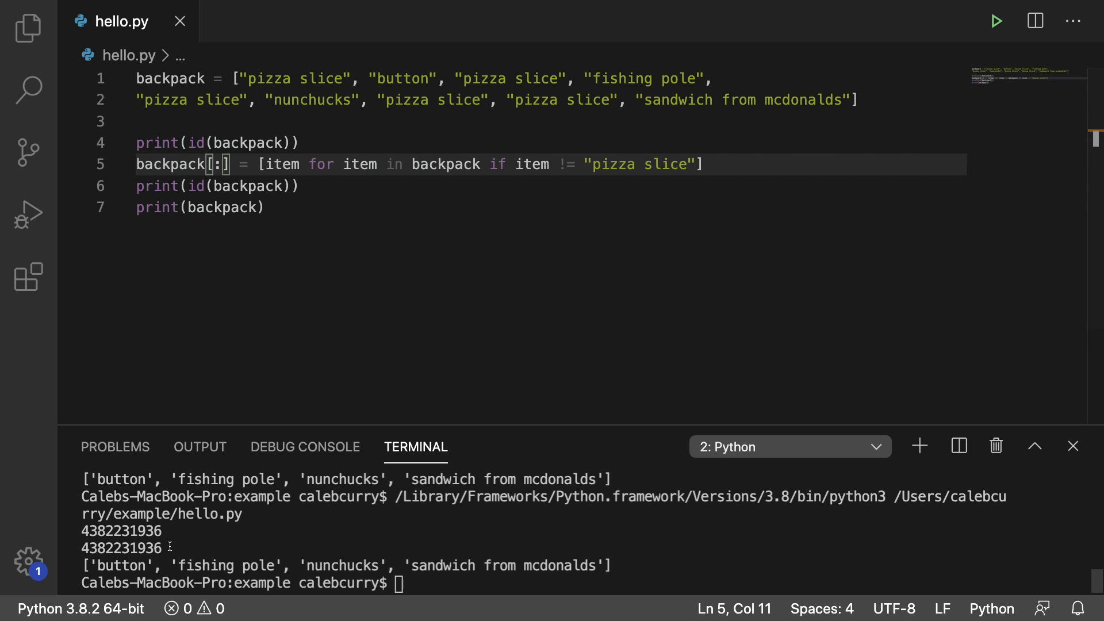
left_click_drag(83, 530, 229, 540)
left_click(230, 544)
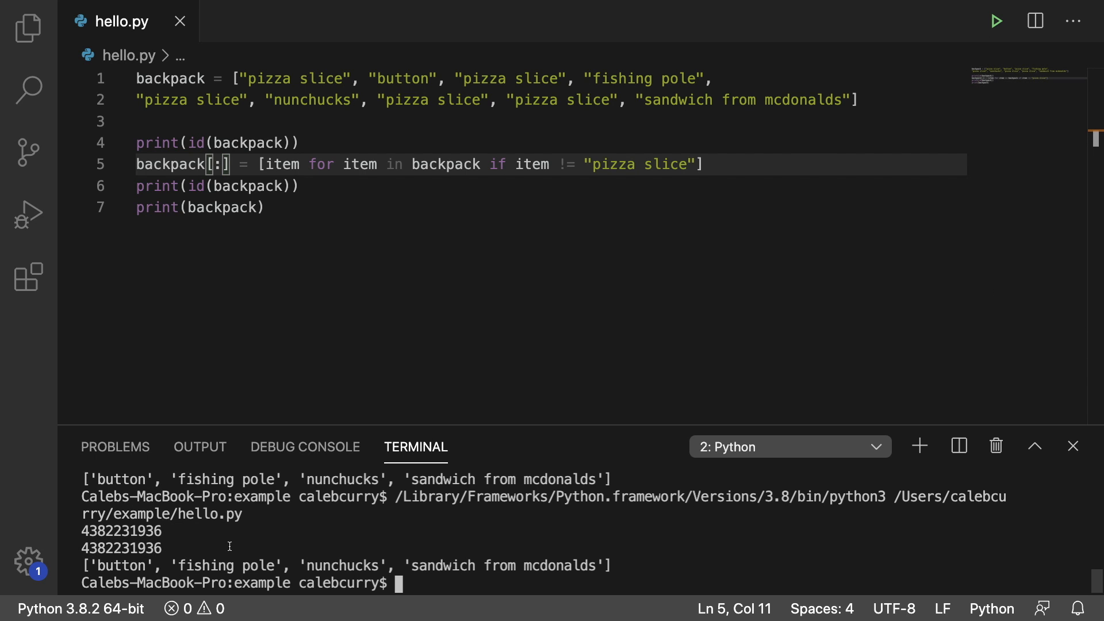